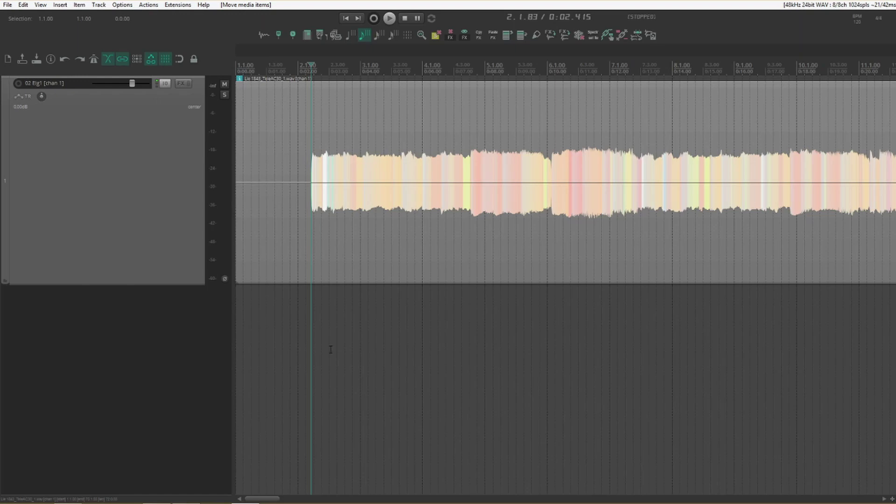
Build the custom action '4 points and clear time' from 'Insert 4 envelope points at time selection' and 'Remove time selection'.
click(148, 5)
click(144, 13)
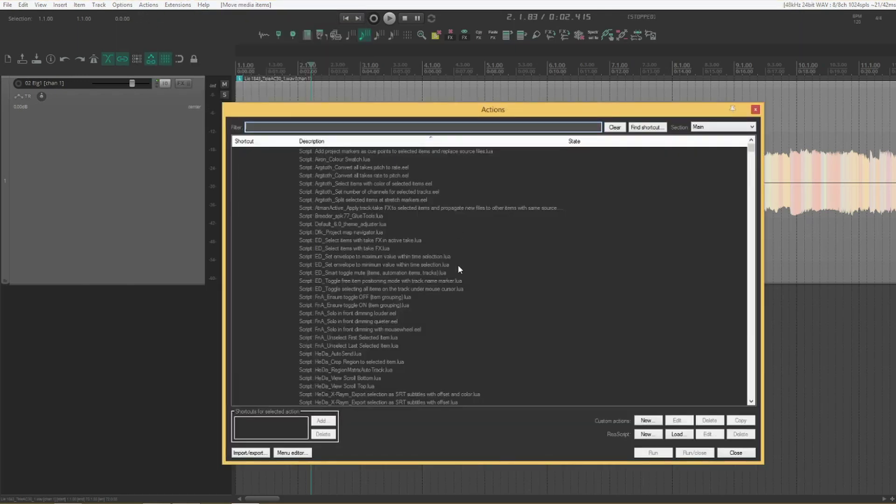
click(647, 421)
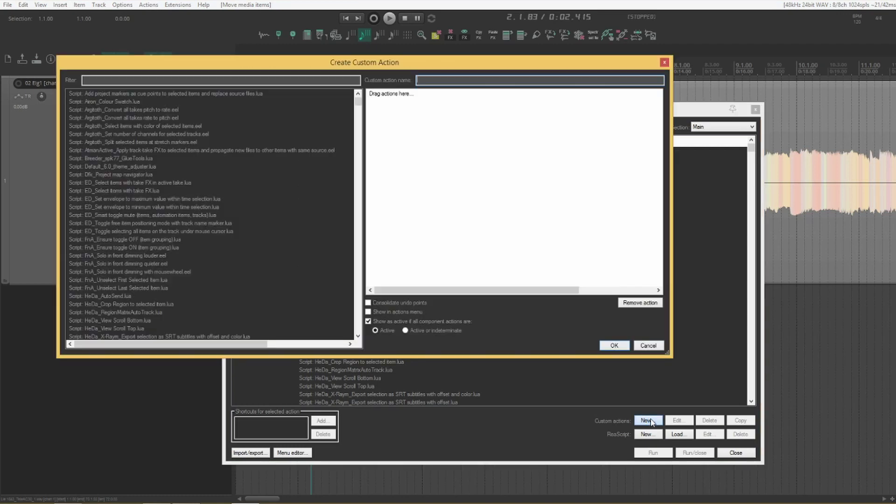
click(123, 83)
text(insert)
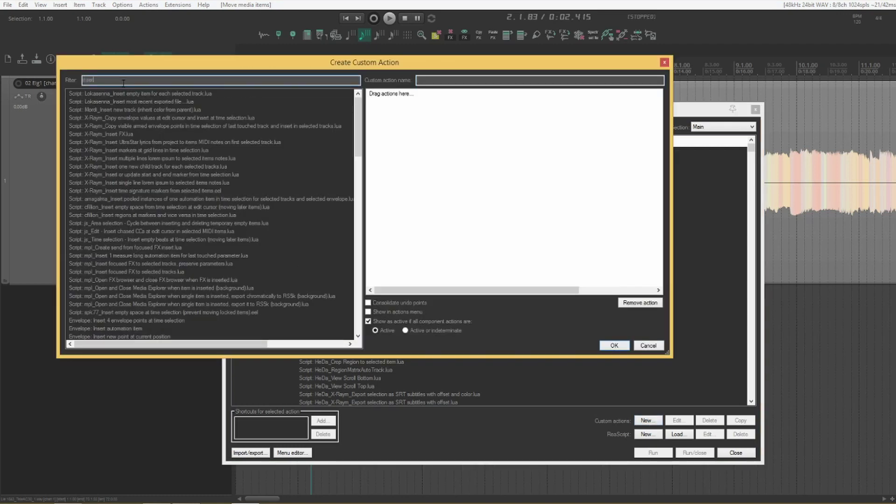
text( 4)
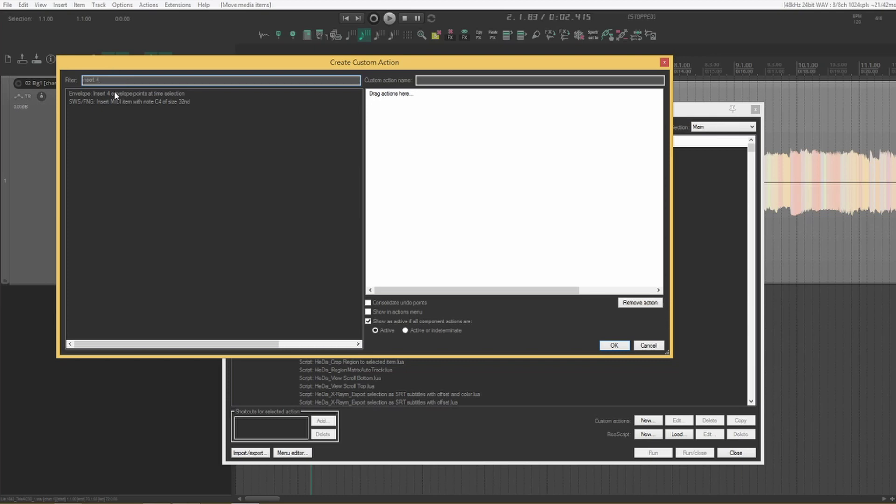
double_click(115, 93)
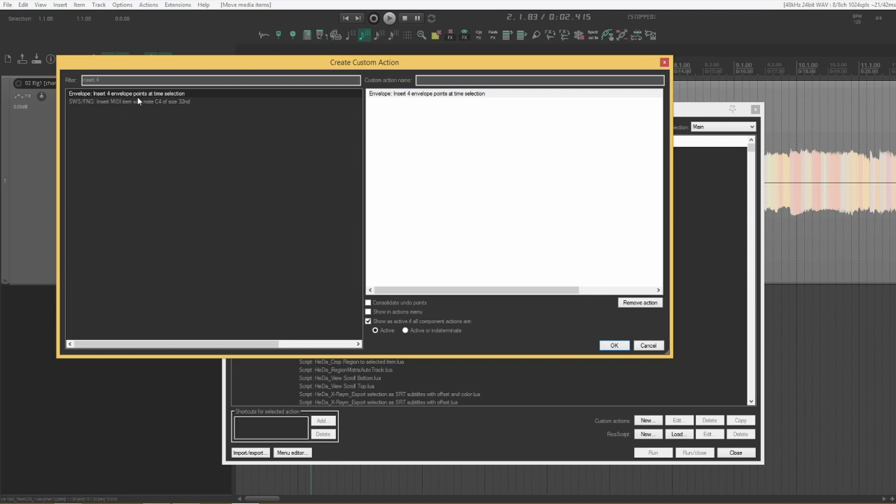
click(24, 88)
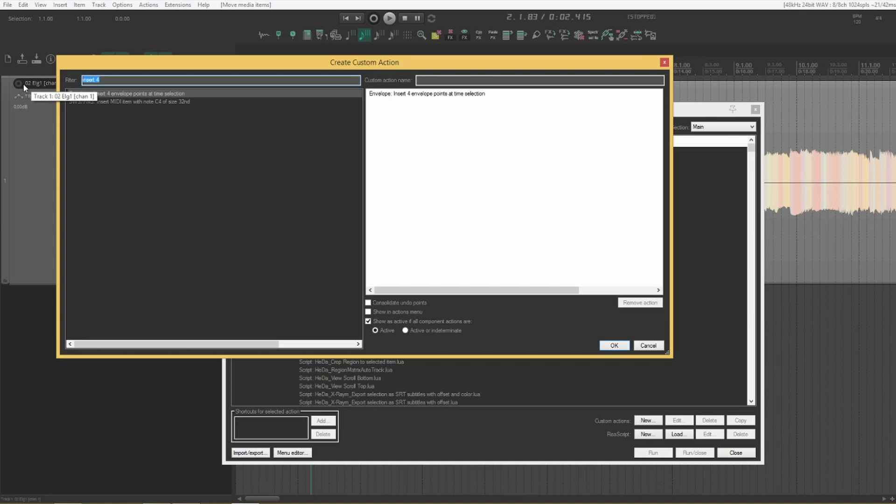
text(remove time)
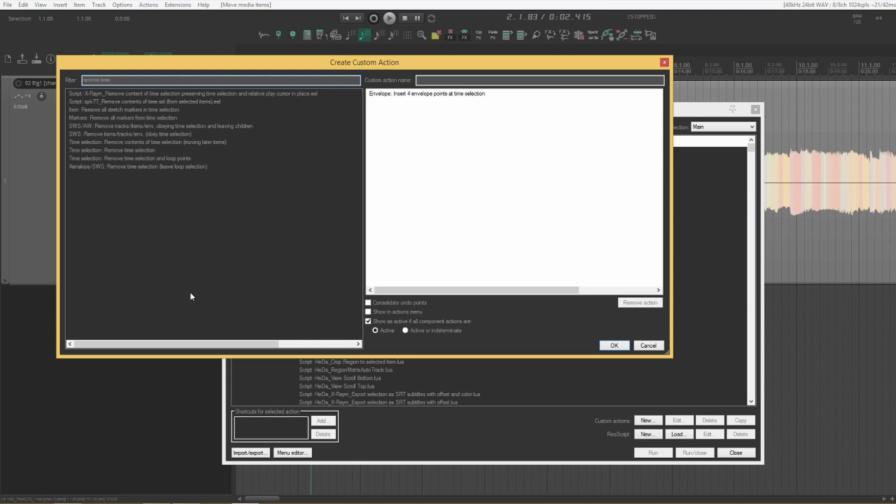
click(97, 150)
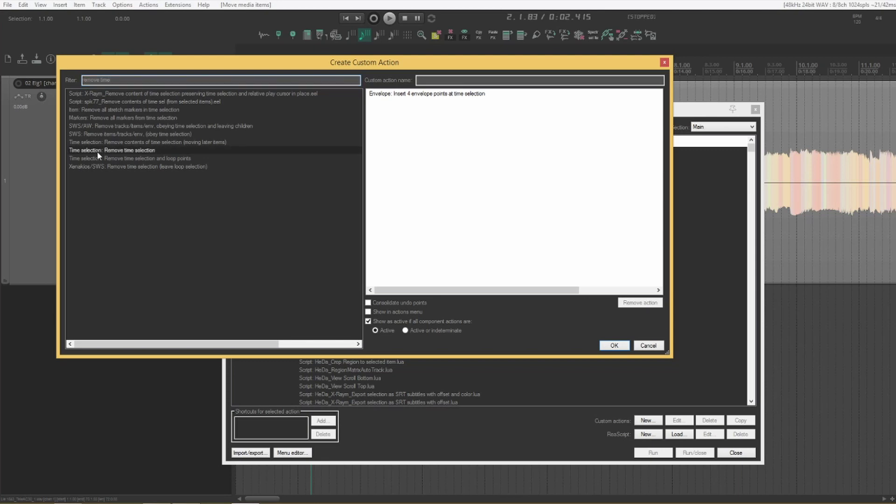
drag(97, 151, 467, 172)
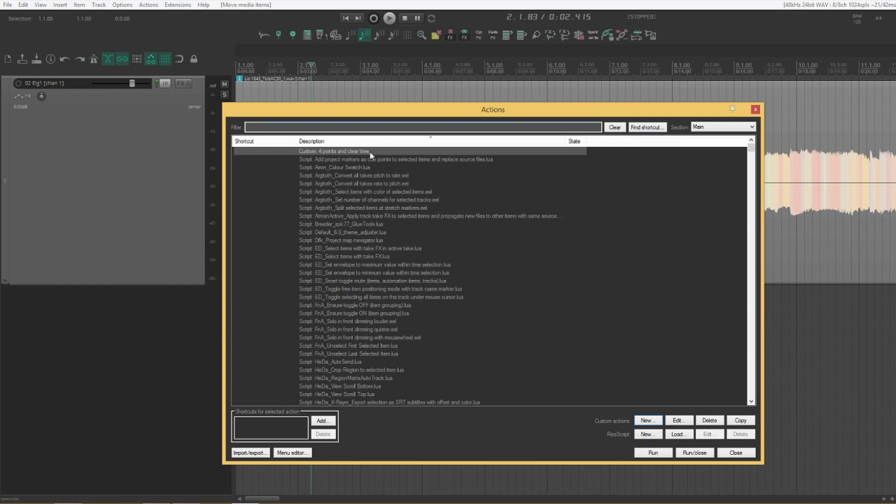
Assign shortcut F to the '4 points and clear time' action and close the action list.
click(332, 422)
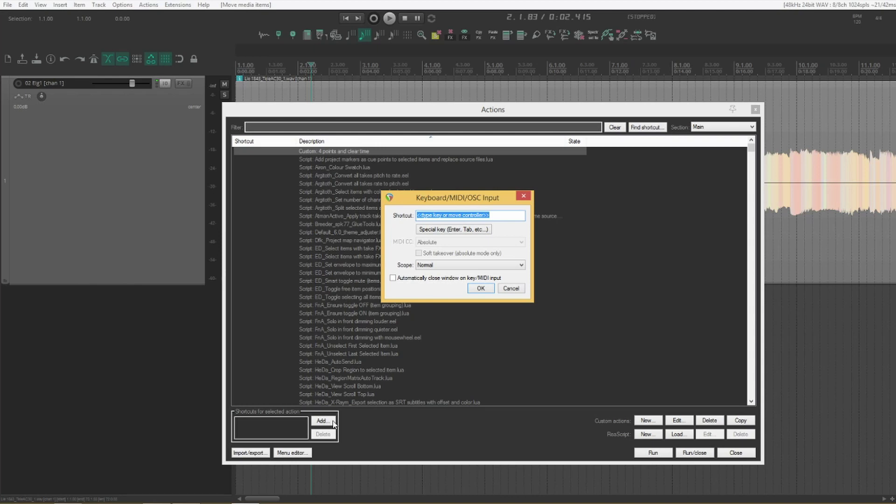
key(f)
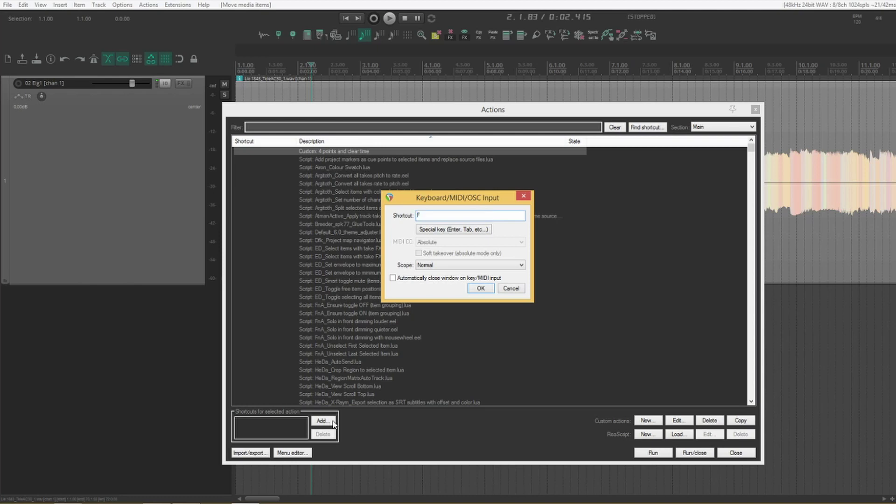
click(480, 288)
key(Escape)
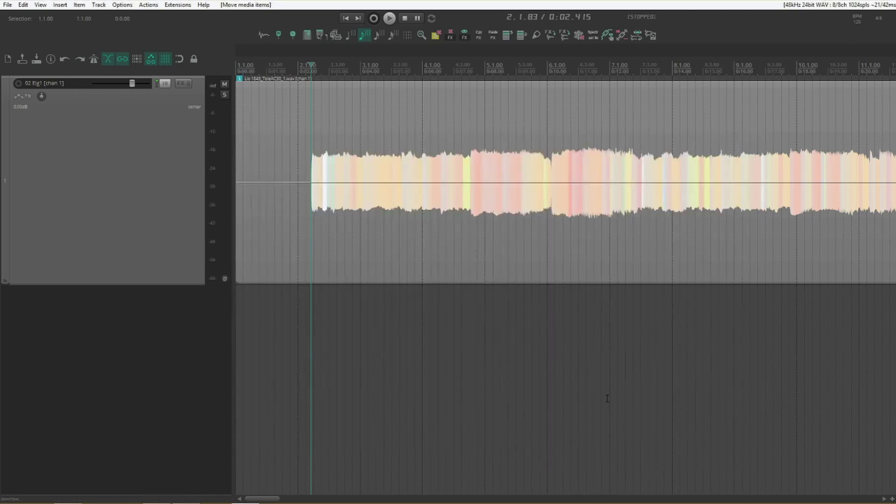
Show and arm the guitar track's Volume envelope.
click(18, 97)
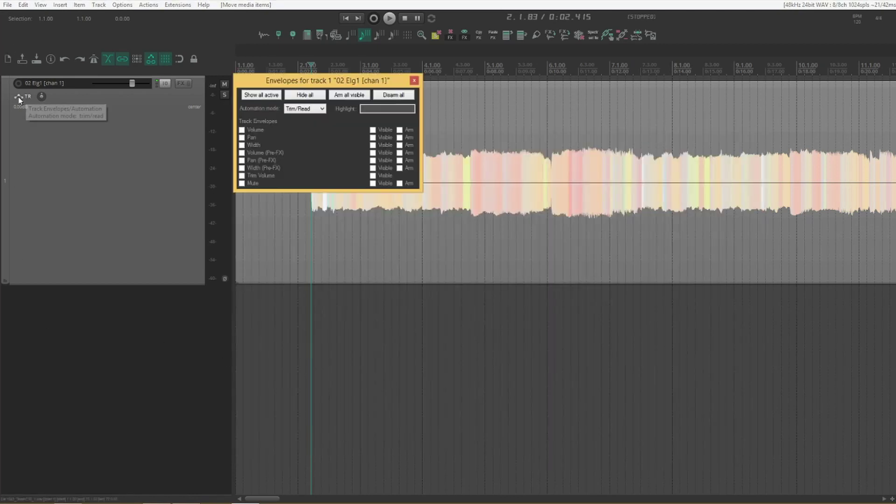
click(242, 130)
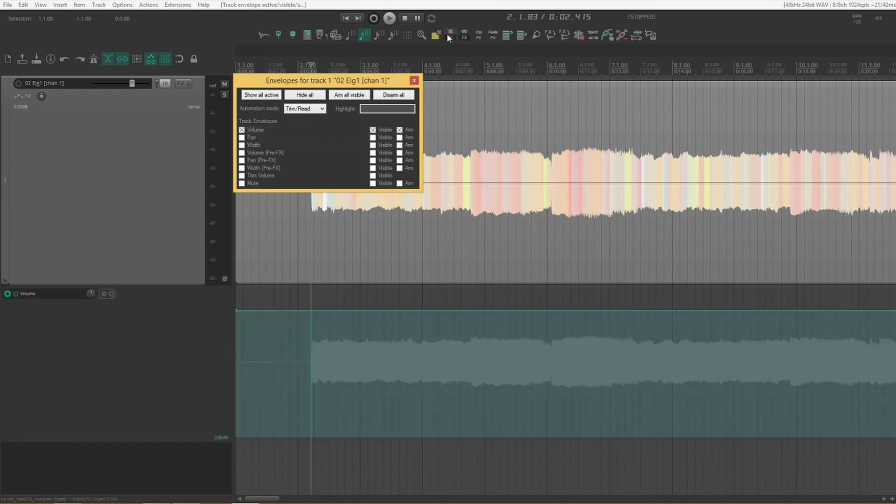
click(414, 81)
Insert four envelope points over 4.4.14–6.3.87 with F and lower that stretch into a shallow dip.
drag(472, 325, 592, 329)
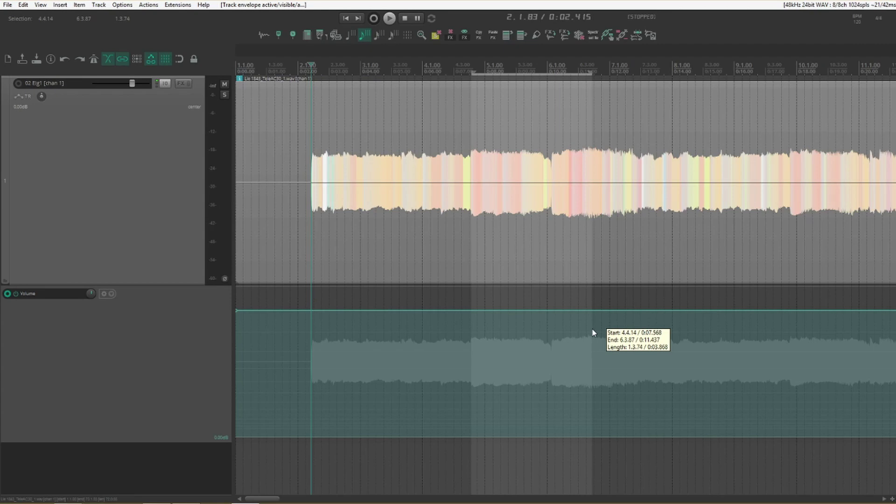
drag(593, 333, 593, 333)
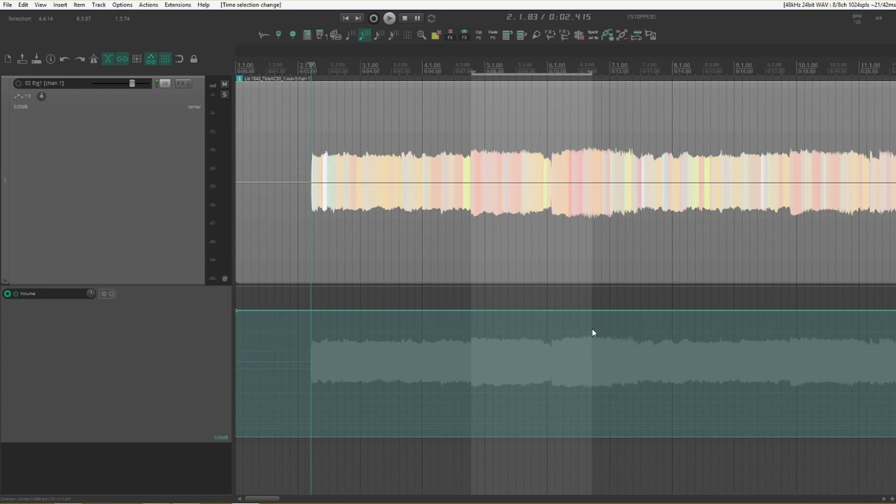
click(593, 333)
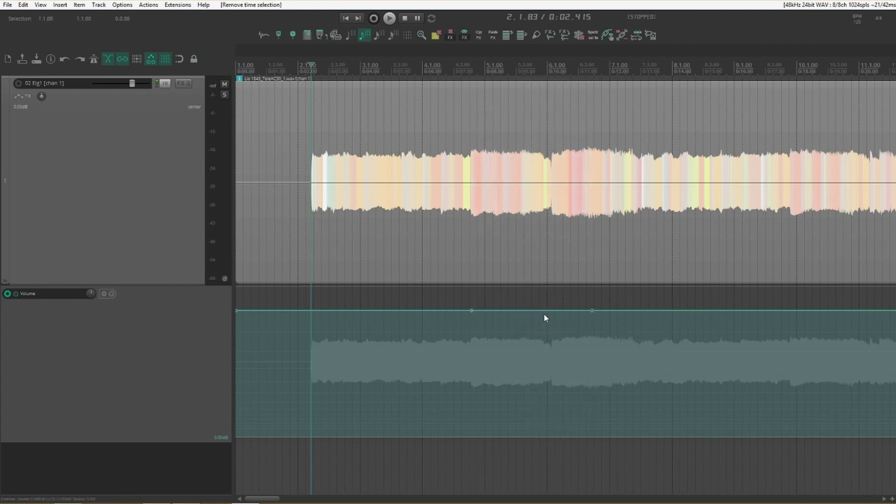
drag(537, 311, 539, 333)
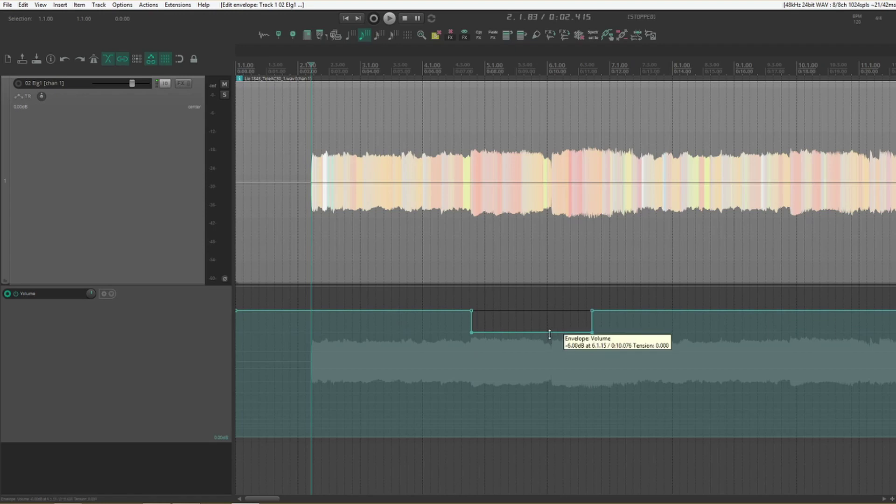
key(ctrl+z)
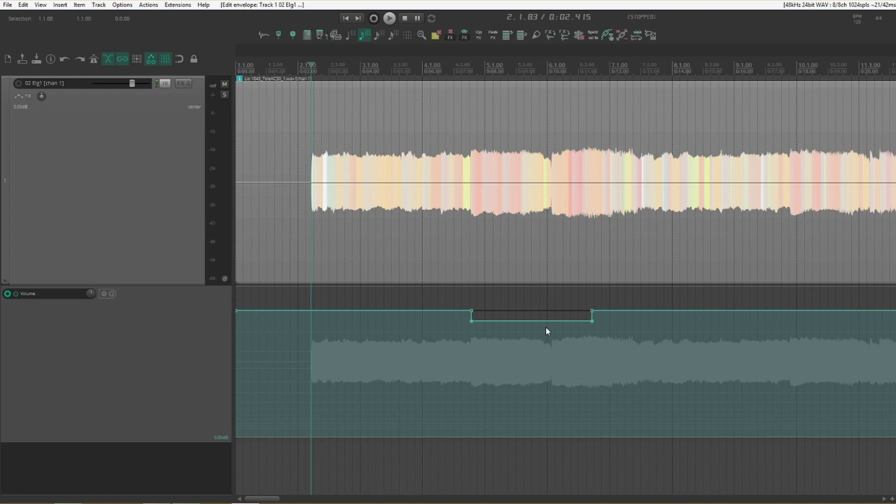
Insert a new empty track below the guitar track and scroll to show both tracks.
key(ctrl+t)
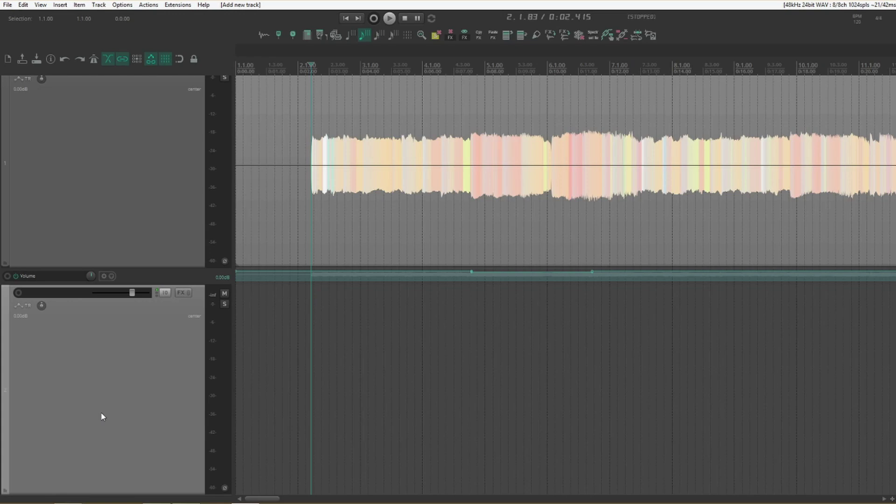
scroll(75, 365, down, 2)
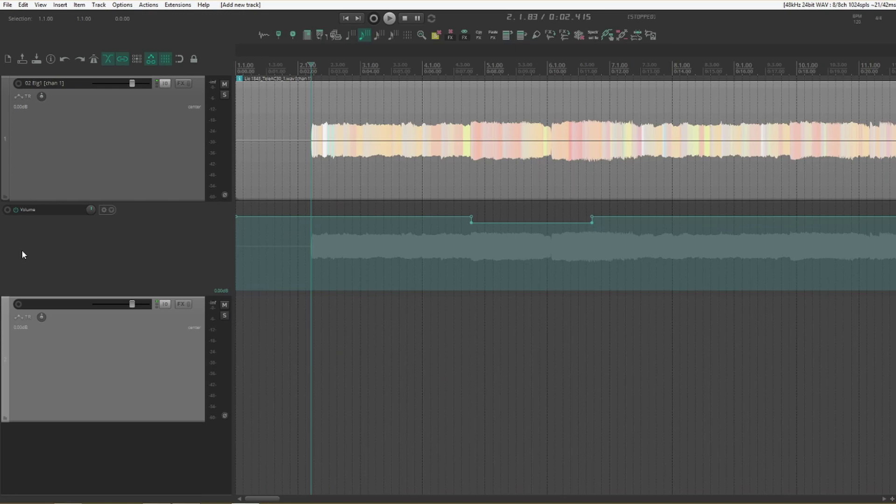
Add the VerbSuite Classics reverb to track 2.
click(181, 304)
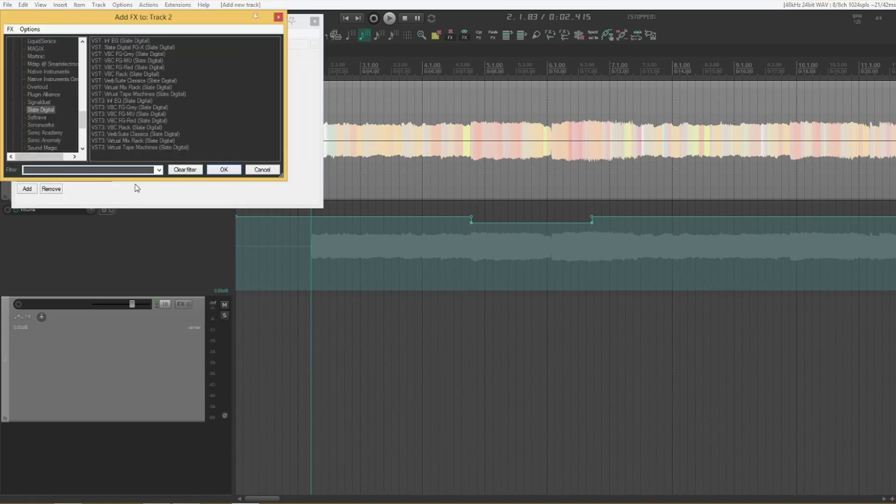
double_click(120, 80)
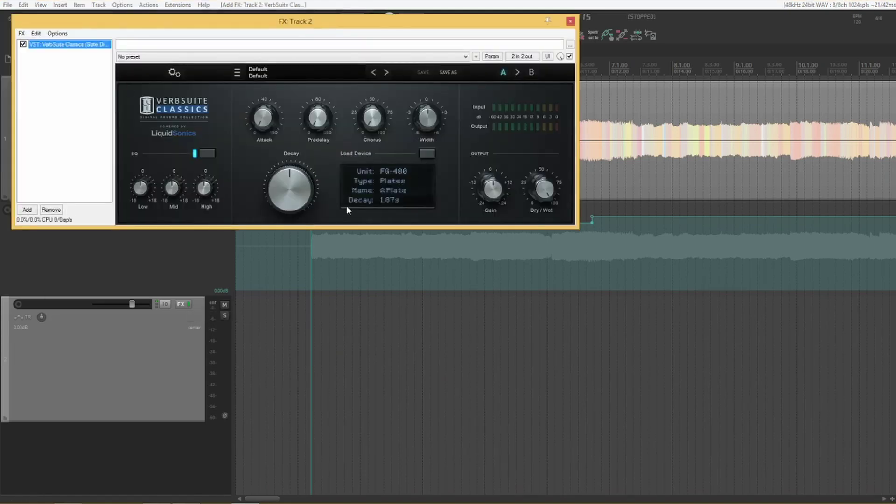
click(571, 21)
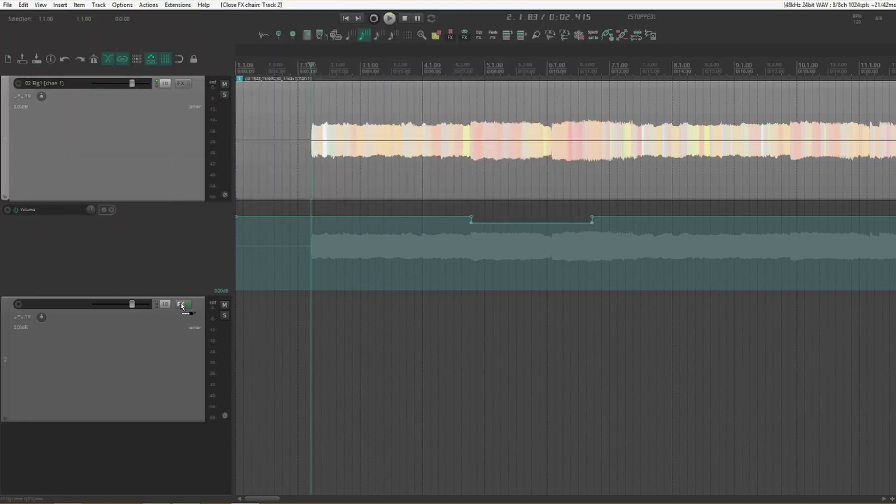
Send the guitar track into track 2 and play back briefly to hear the reverb.
drag(181, 304, 181, 305)
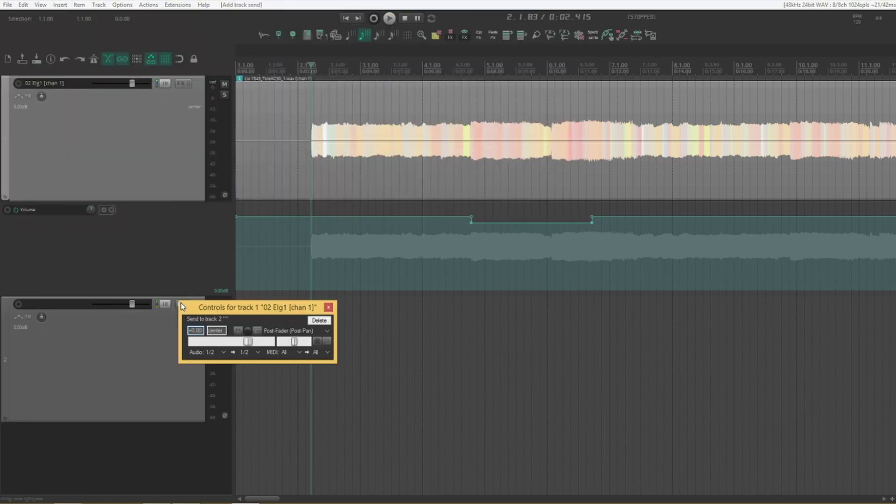
key(space)
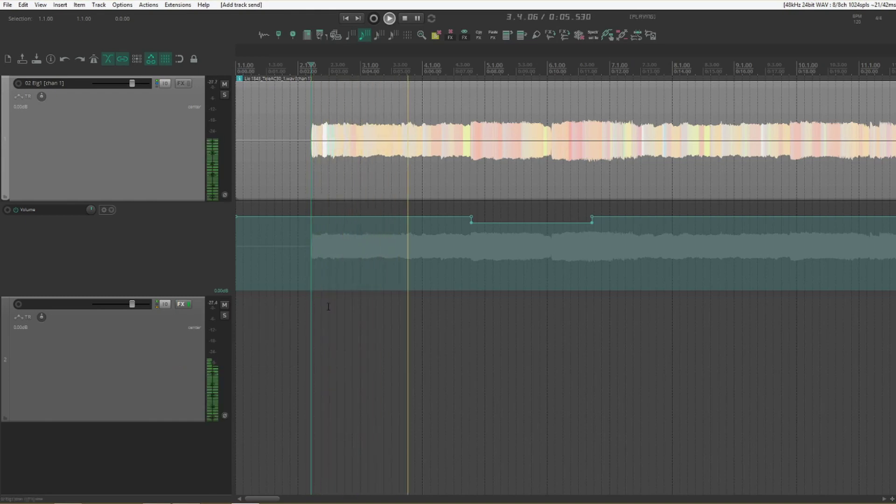
key(space)
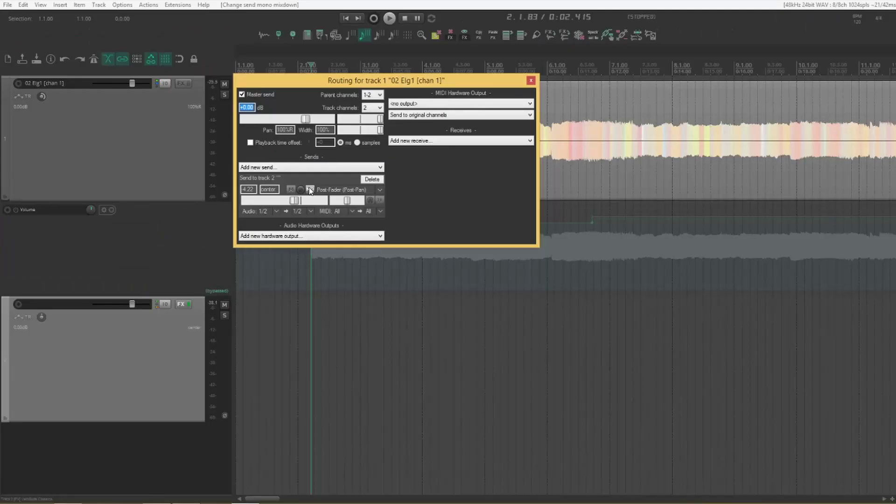
Play the project to hear the guitar's mono send into the reverb track.
key(space)
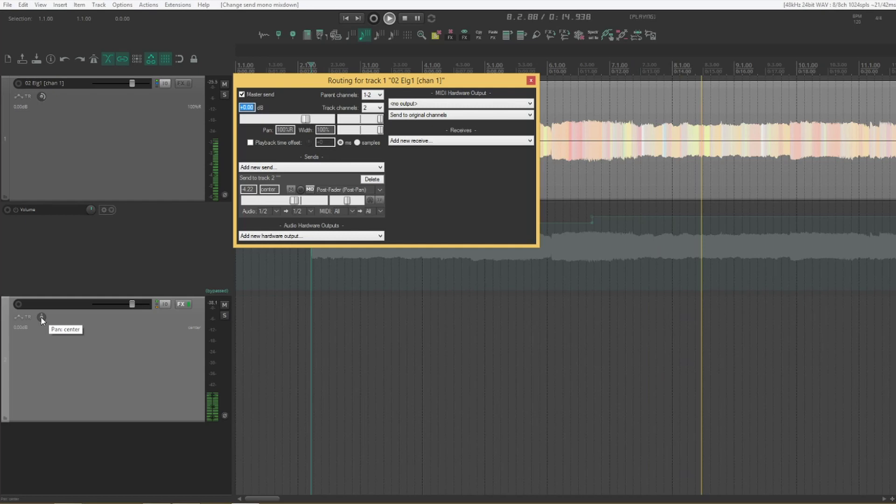
Pan track 2's reverb to 98% left while auditioning playback.
mouse_move(42, 317)
mouse_down()
mouse_move(41, 303)
mouse_move(41, 318)
mouse_up()
key(space)
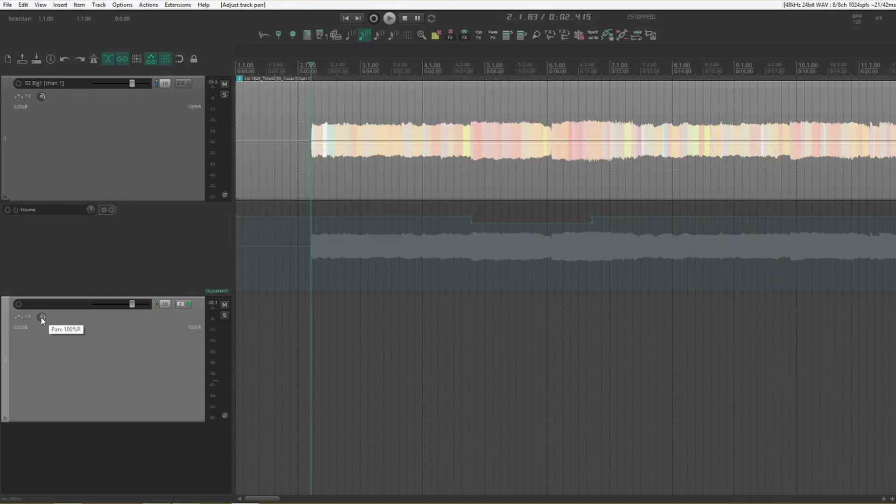
key(space)
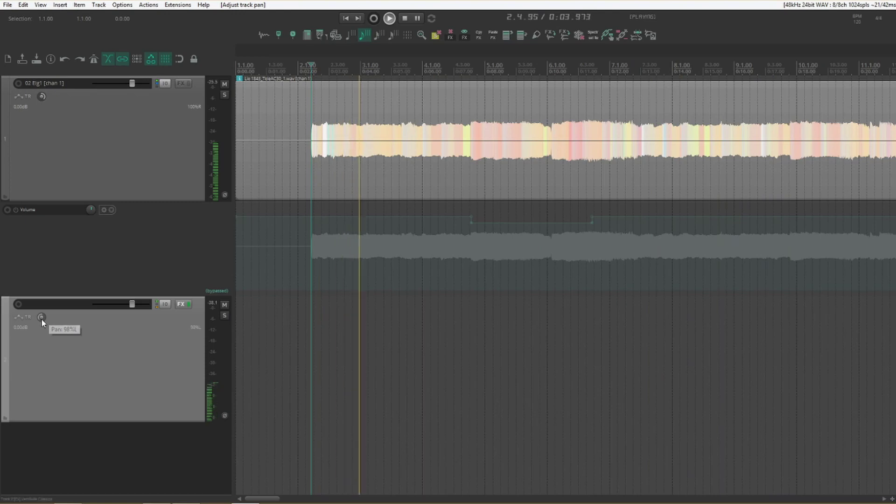
drag(41, 317, 42, 318)
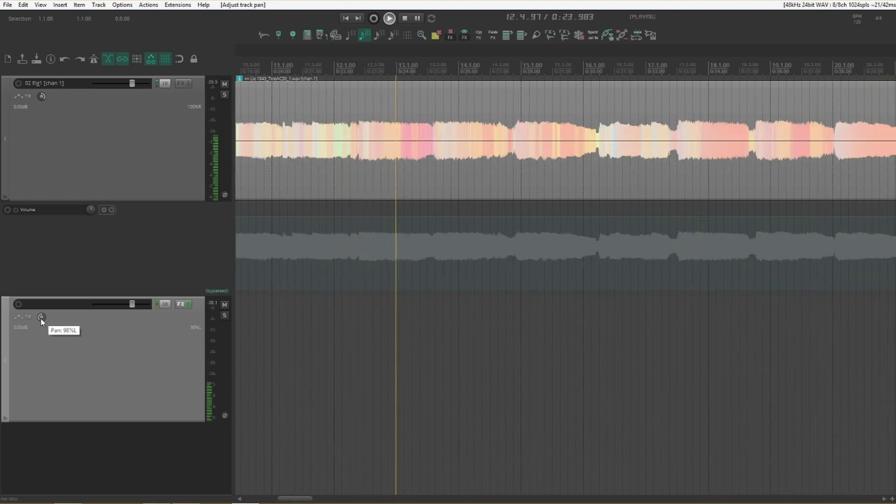
key(space)
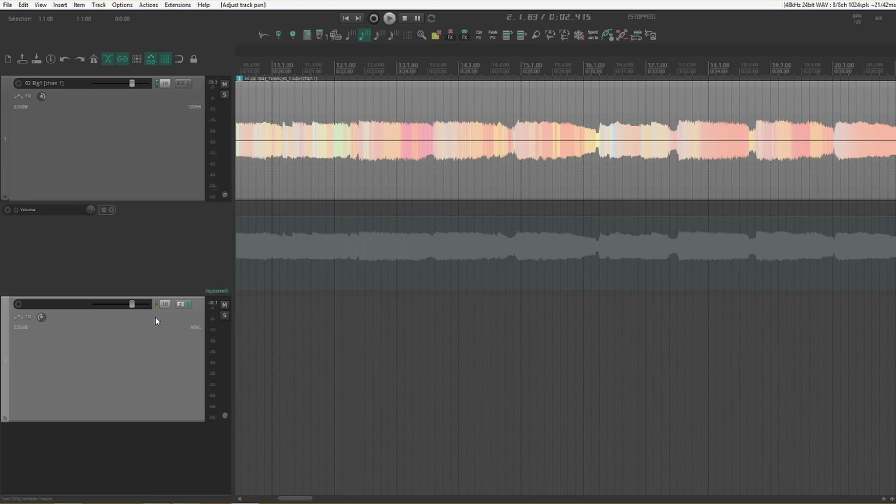
click(181, 305)
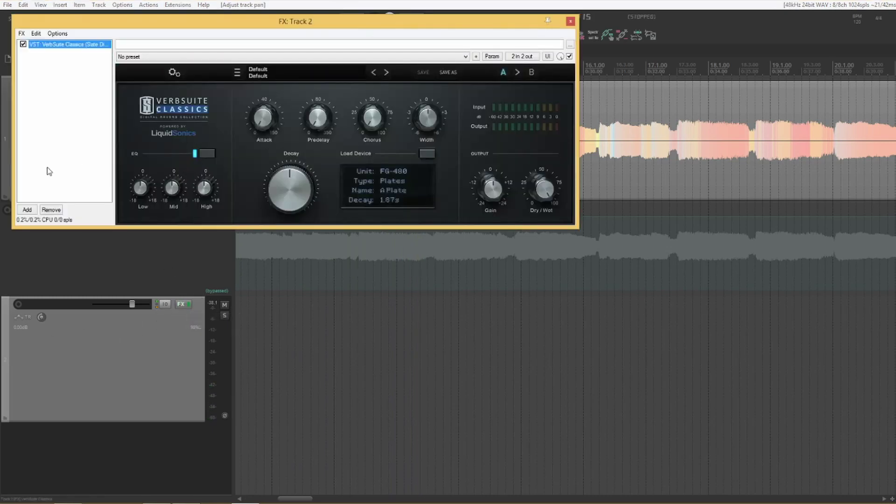
Disconnect the first output pin of track 2's reverb in the plug-in pin connector.
click(522, 58)
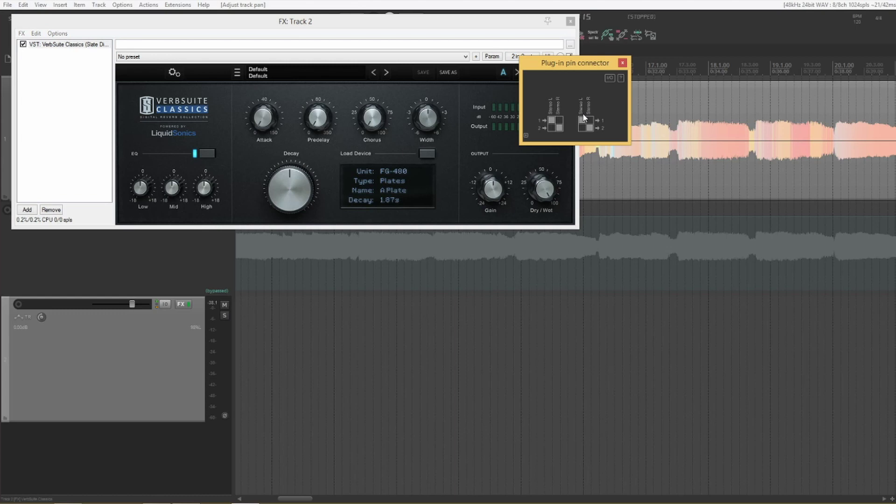
click(584, 121)
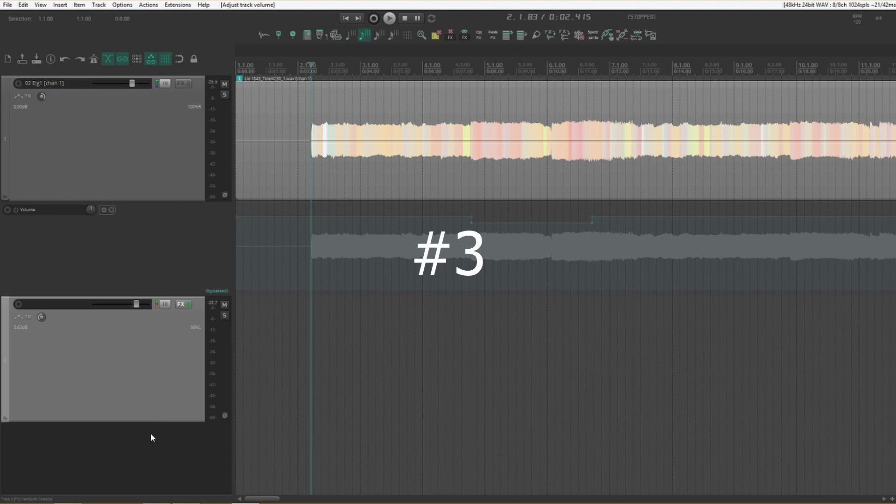
Shrink the track heights two steps and bring empty tracks 3–6 into the project.
key(Page_Down)
key(Page_Down)
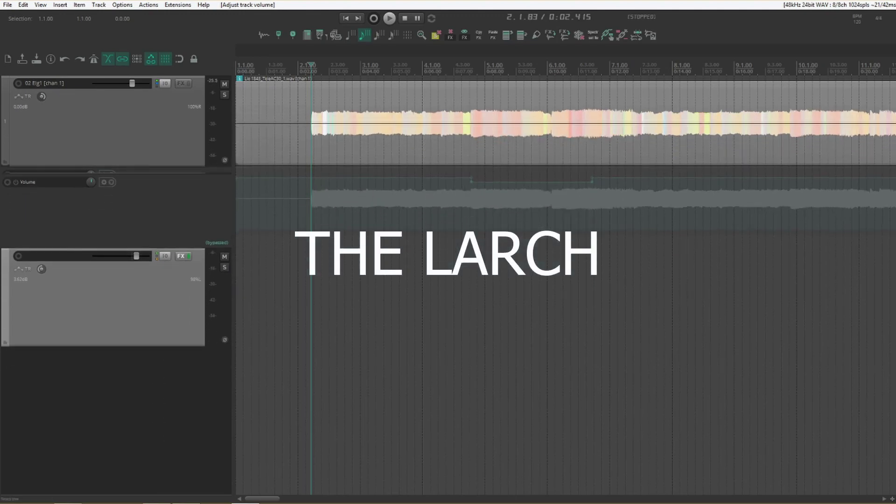
key(Page_Down)
key(Page_Down)
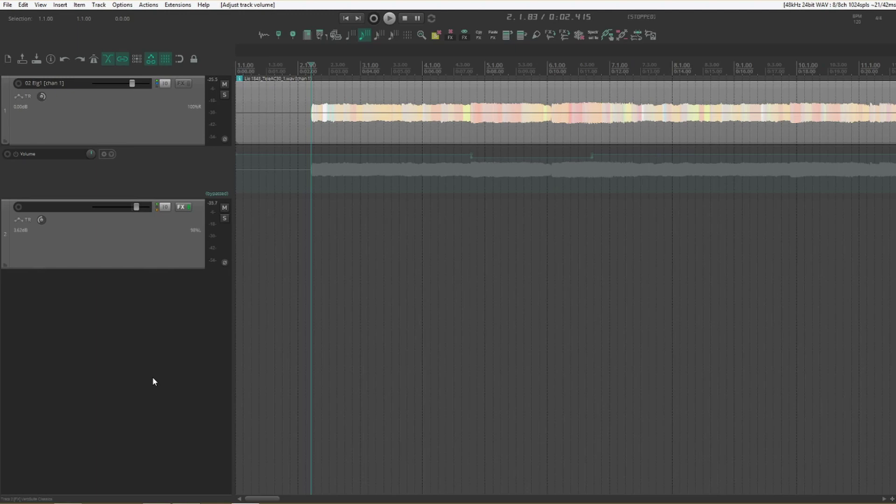
key(ctrl+z)
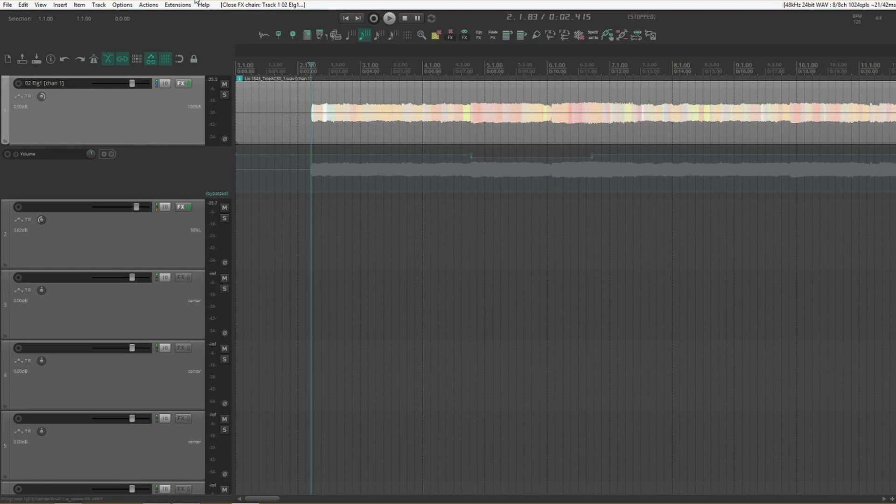
key(question)
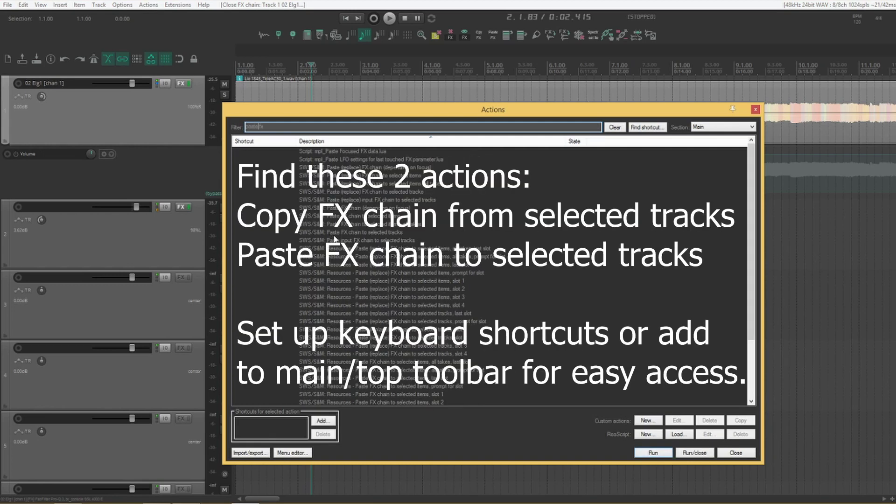
Select 'Paste FX chain to selected tracks' in the Actions list.
click(328, 232)
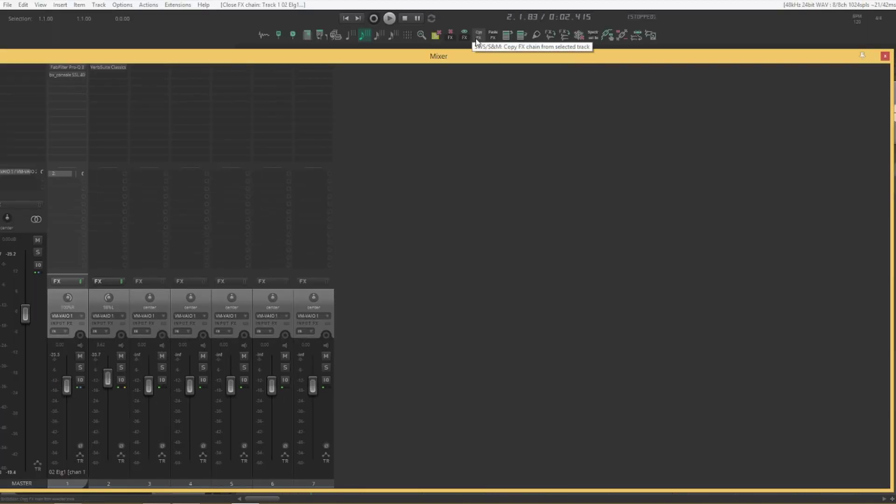
Select tracks 3–7 and paste track 1's Pro-Q 3 and bx_console FX chain onto them.
click(149, 483)
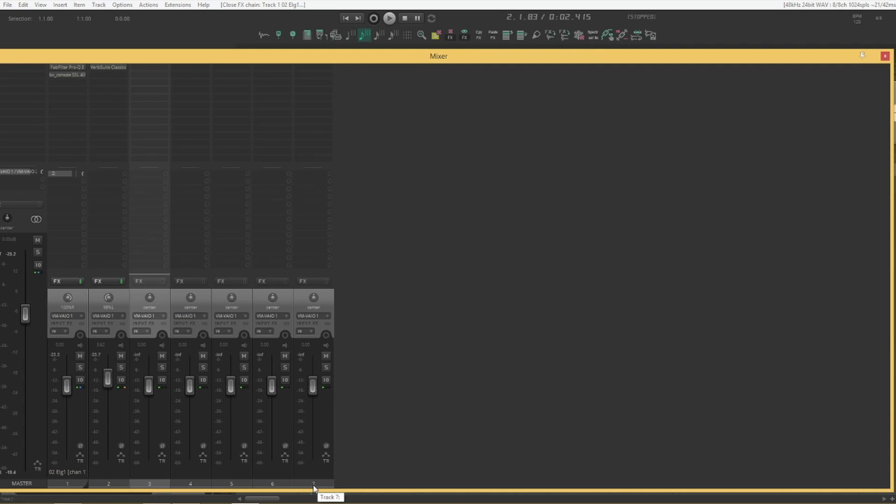
shift+click(313, 483)
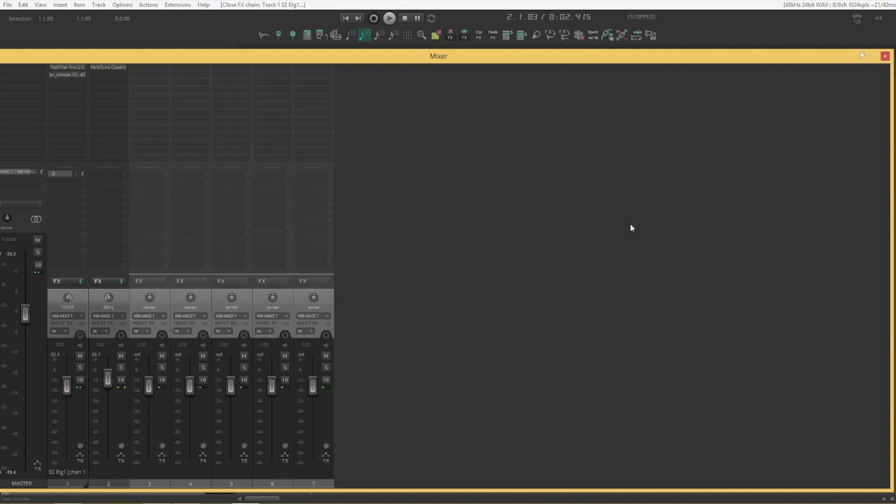
click(494, 37)
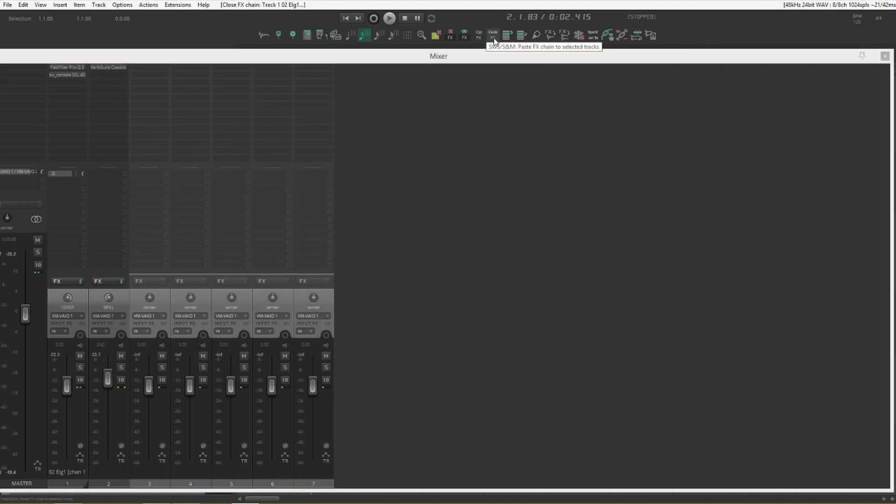
click(494, 39)
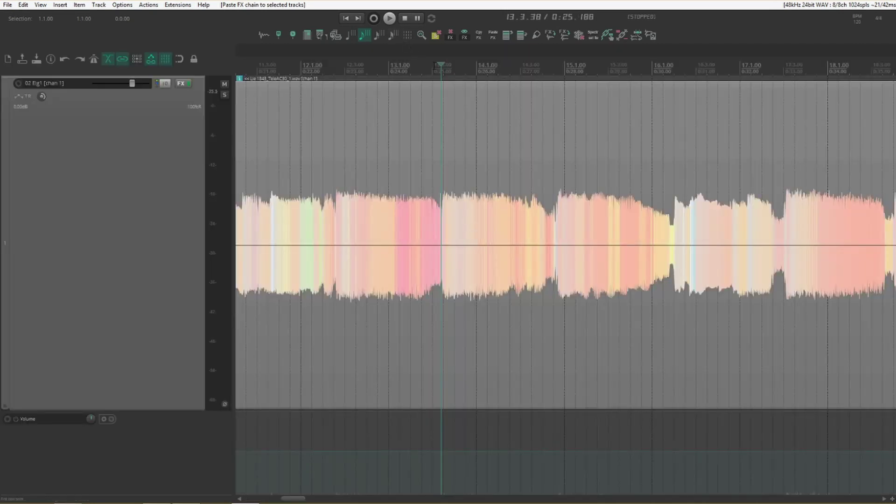
Set the edit cursor to 0:25.204, select the guitar item, and open the Actions list.
click(439, 210)
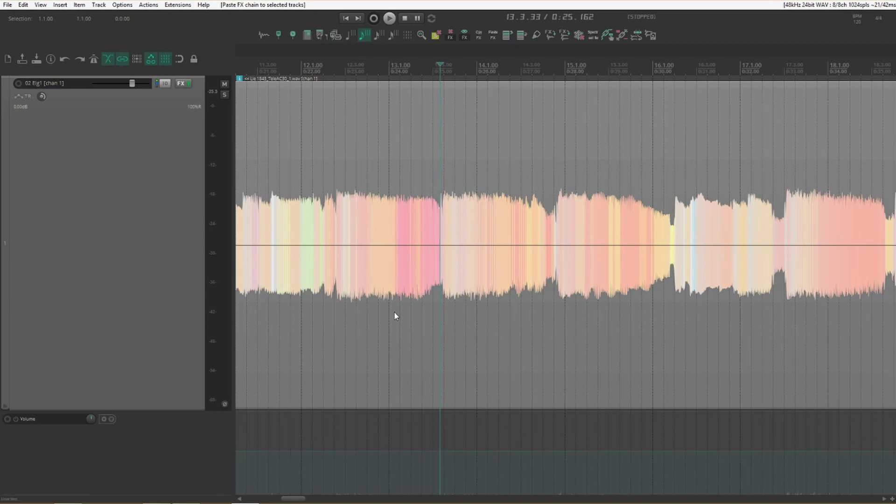
scroll(459, 291, up, 5)
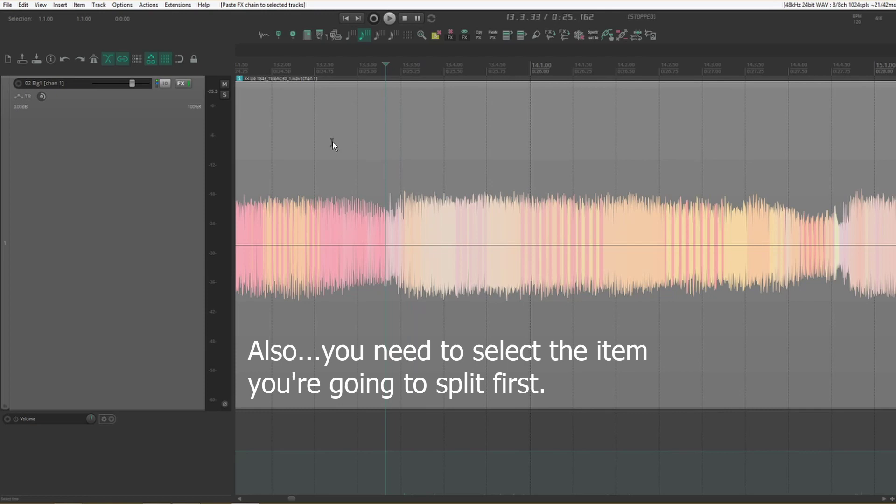
click(393, 64)
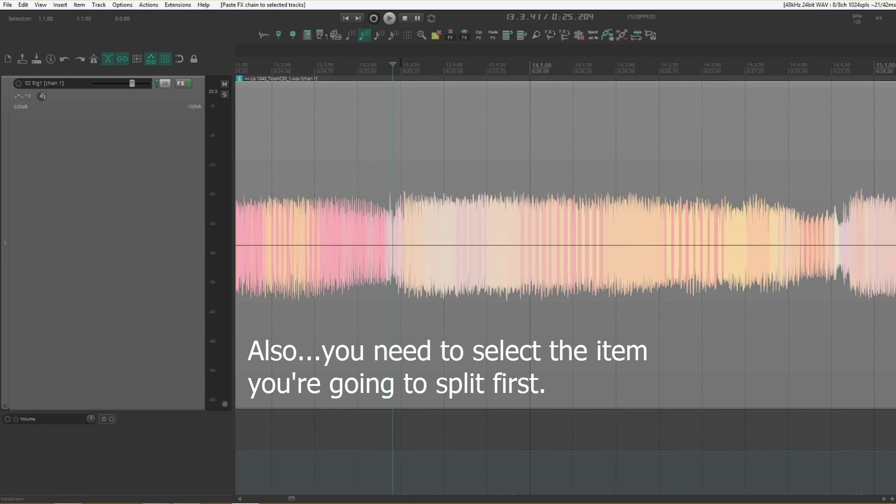
click(413, 252)
key(s)
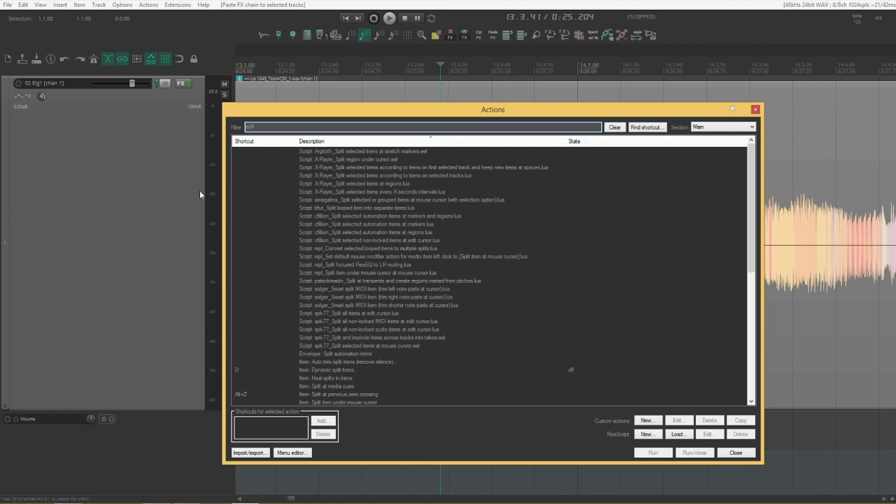
Assign shortcut S to the 'Split item under mouse cursor (select right)' action.
text(under)
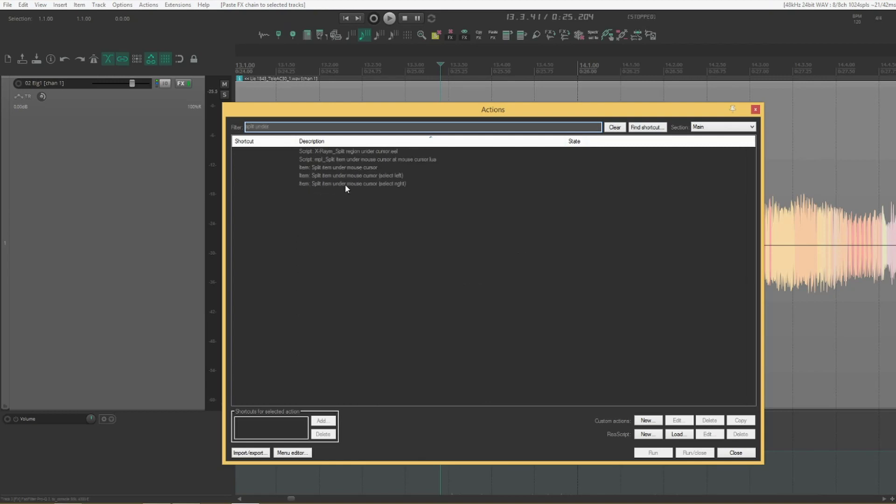
click(399, 184)
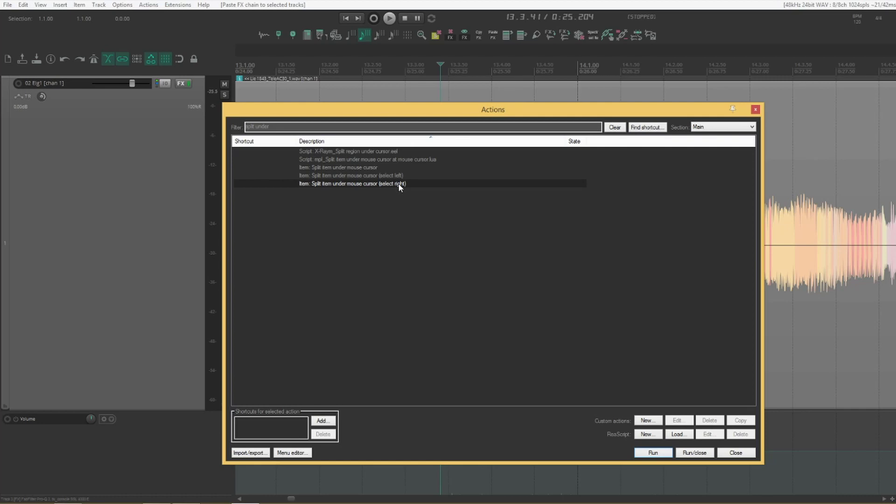
click(399, 182)
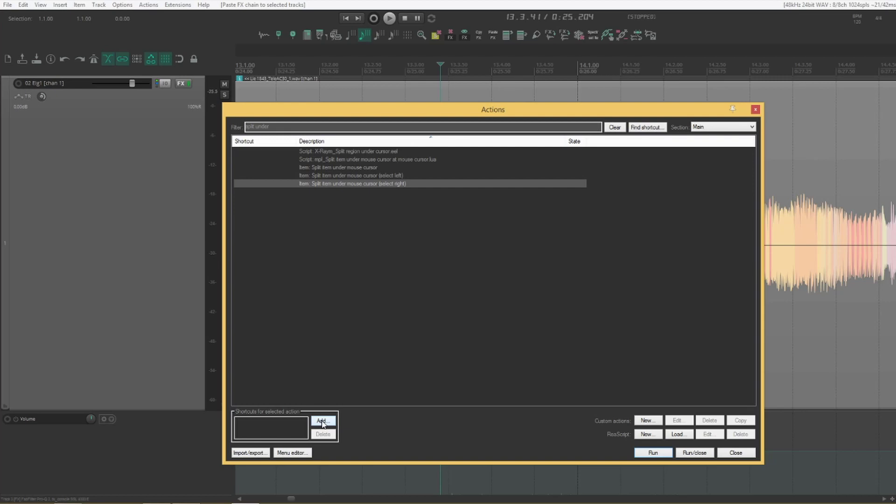
click(322, 422)
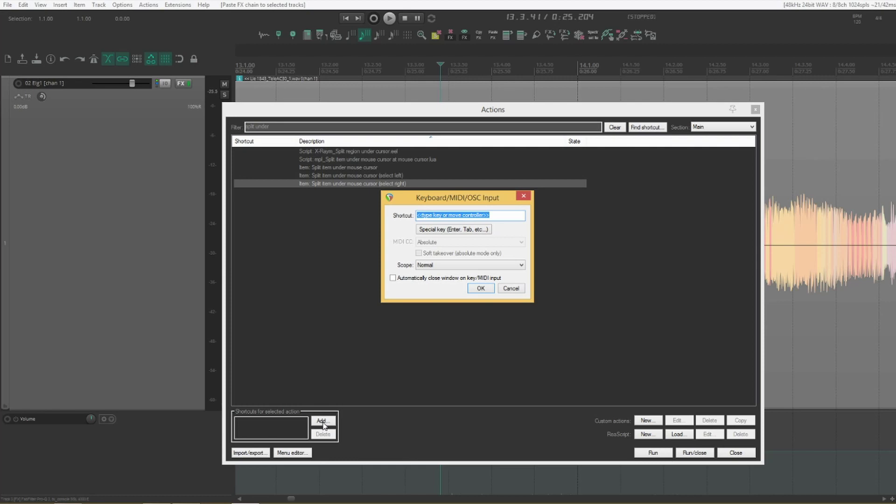
key(s)
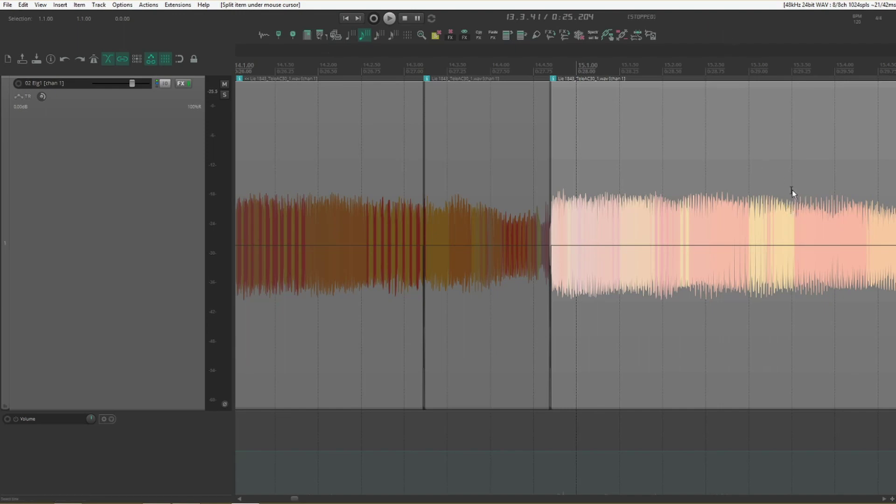
Split the guitar item with S, insert new empty tracks, and select track 3.
key(s)
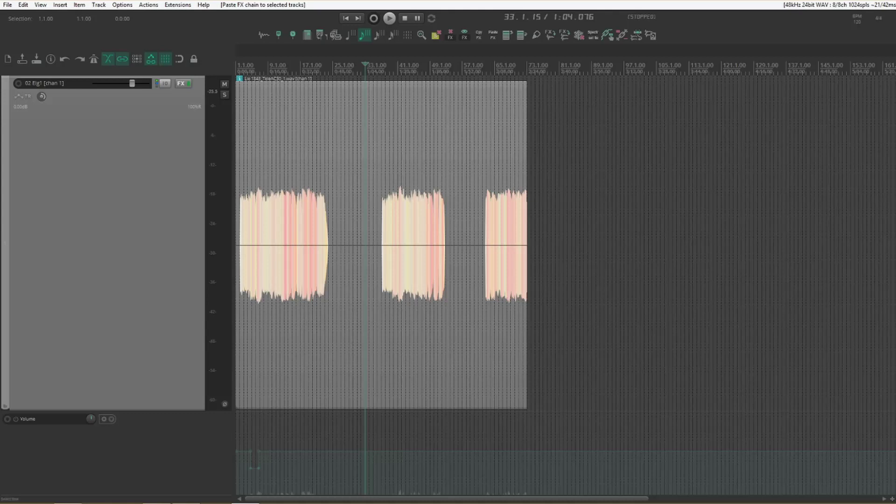
key(ctrl+t)
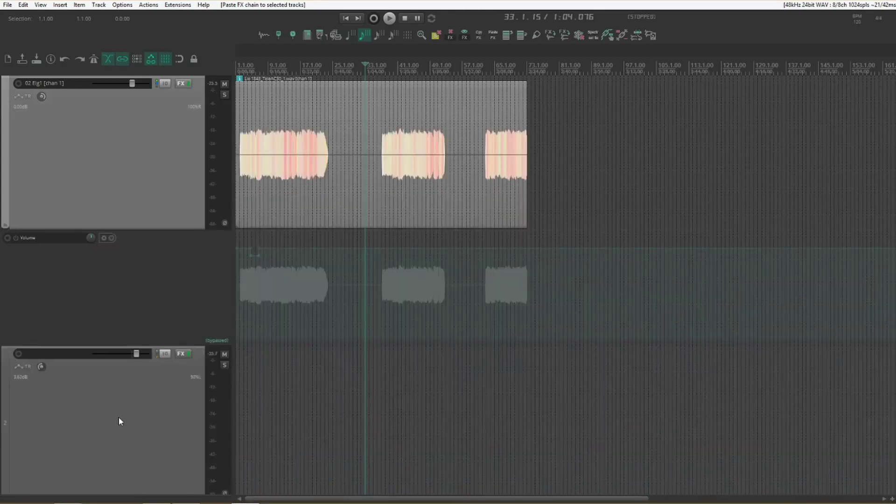
key(ctrl+t)
key(ctrl+t)
key(ctrl+t)
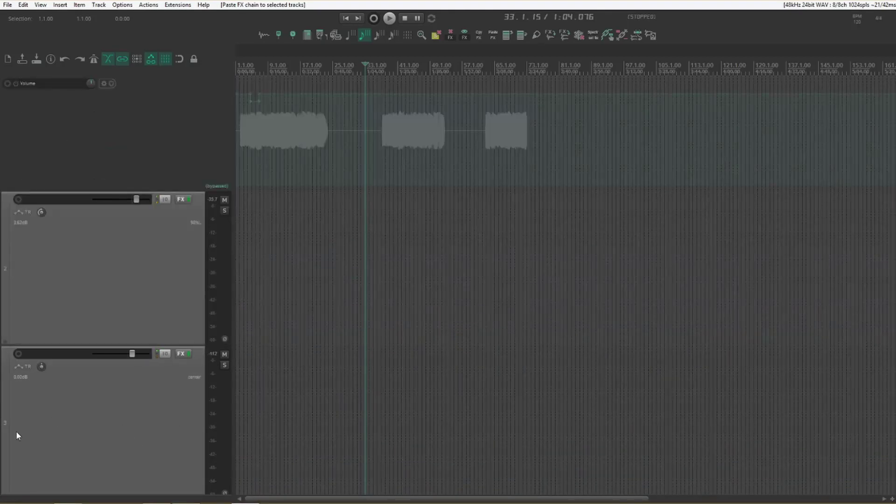
click(17, 436)
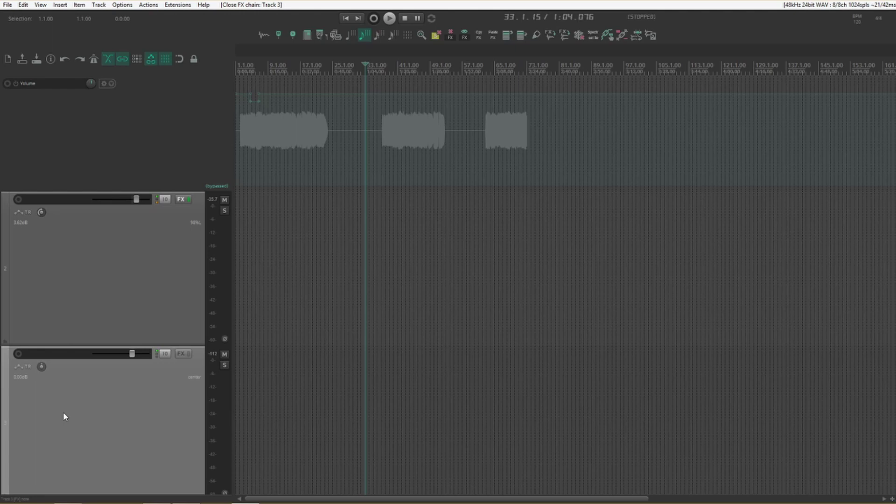
Add the Waves VST3 API-2500 Stereo compressor to track 3's FX chain.
key(f)
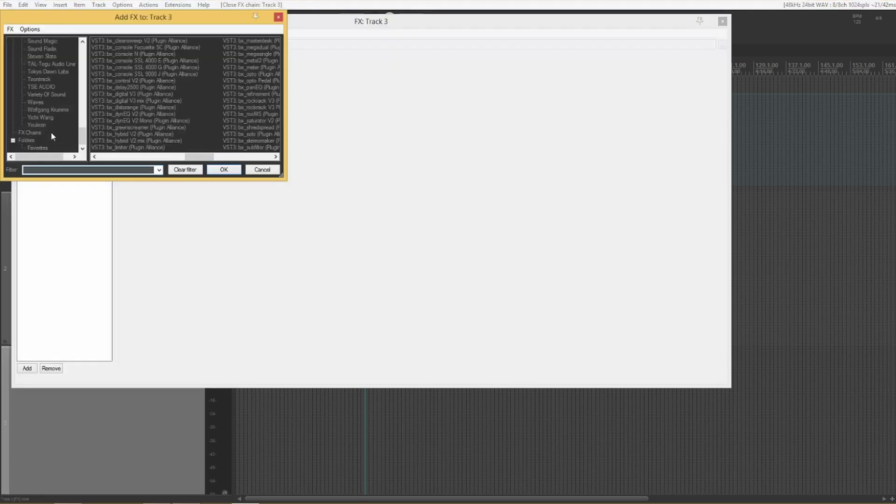
click(41, 103)
drag(121, 158, 172, 160)
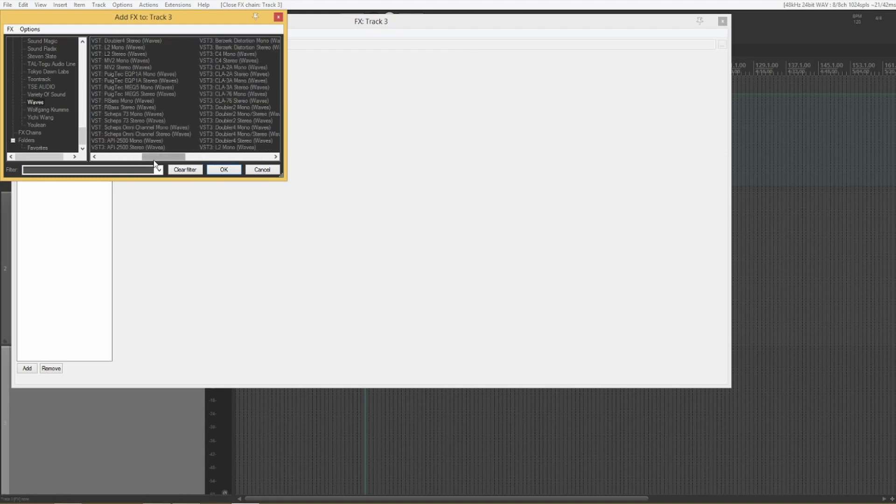
double_click(112, 148)
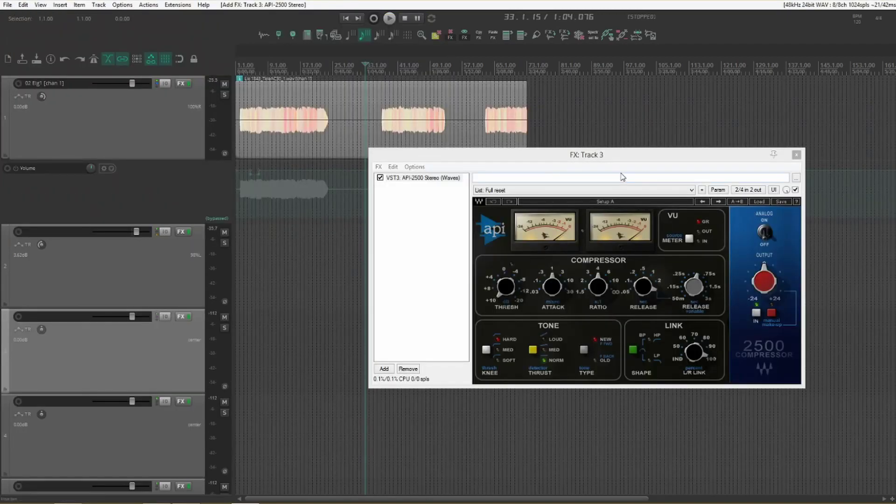
Create a send from the guitar track to track 3 to feed the API-2500 sidechain.
click(163, 84)
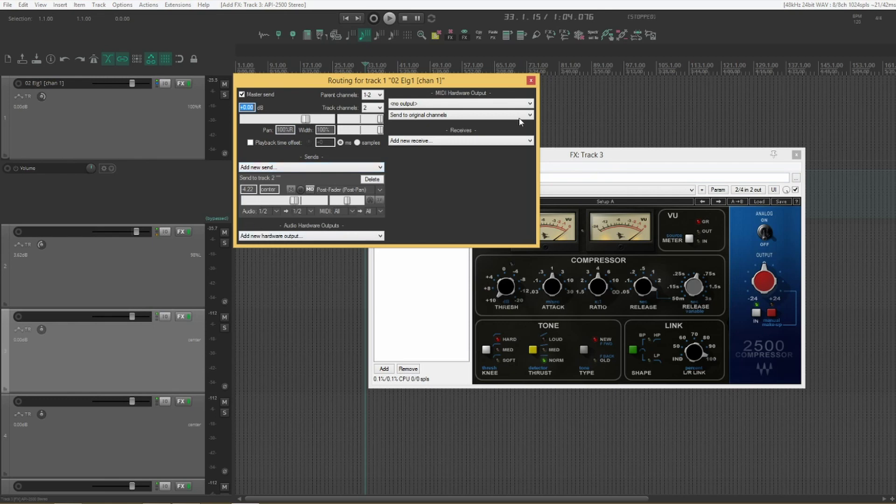
click(531, 80)
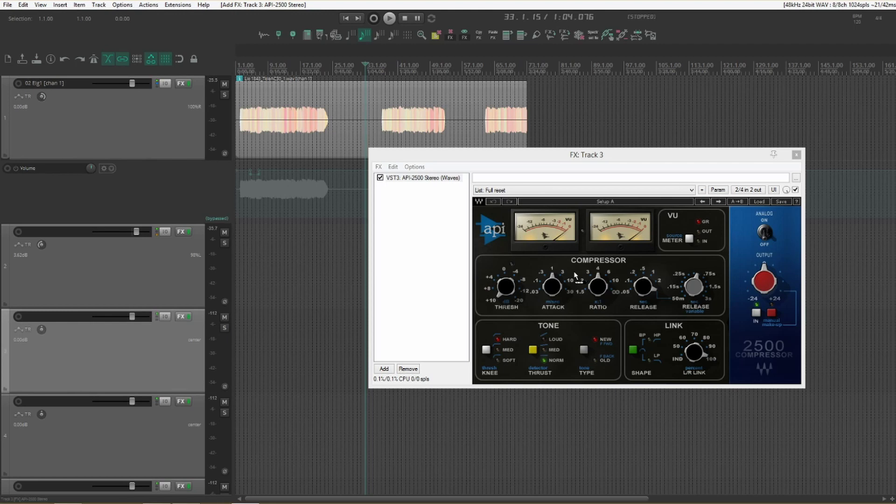
drag(576, 275, 574, 273)
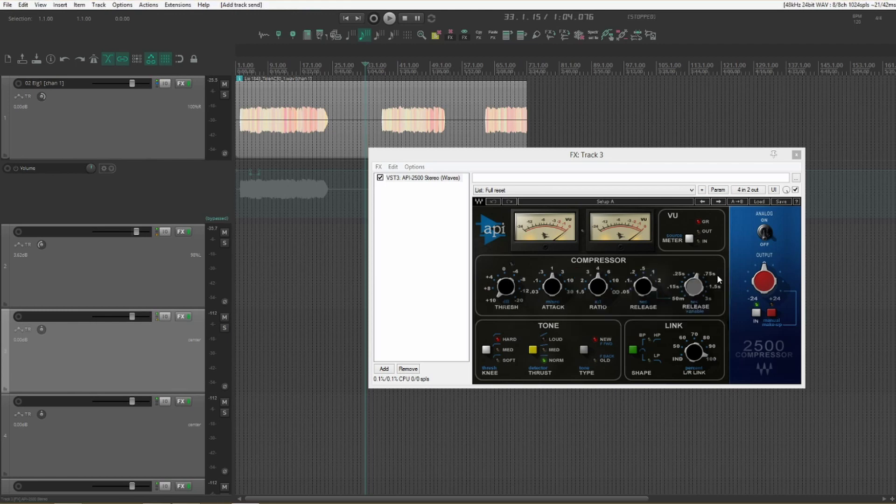
Play from 1:14.536 while lowering the API-2500 threshold to -7.08, then stop and close the FX window.
click(386, 68)
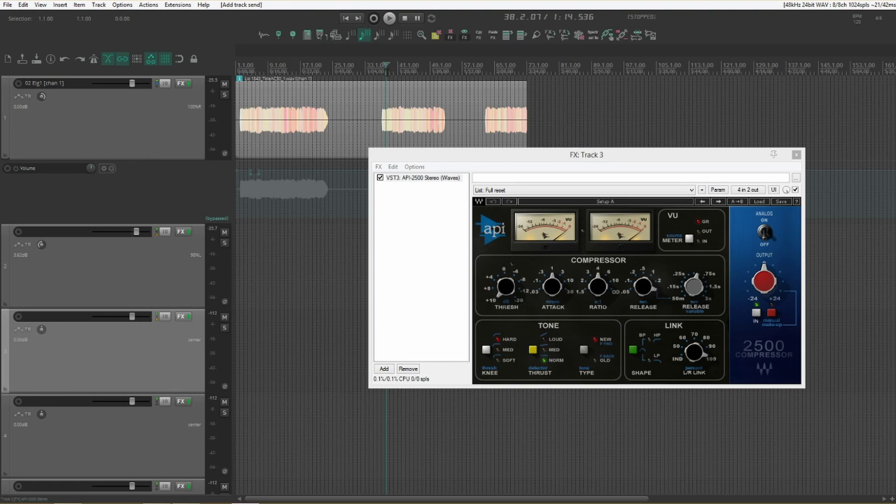
click(389, 18)
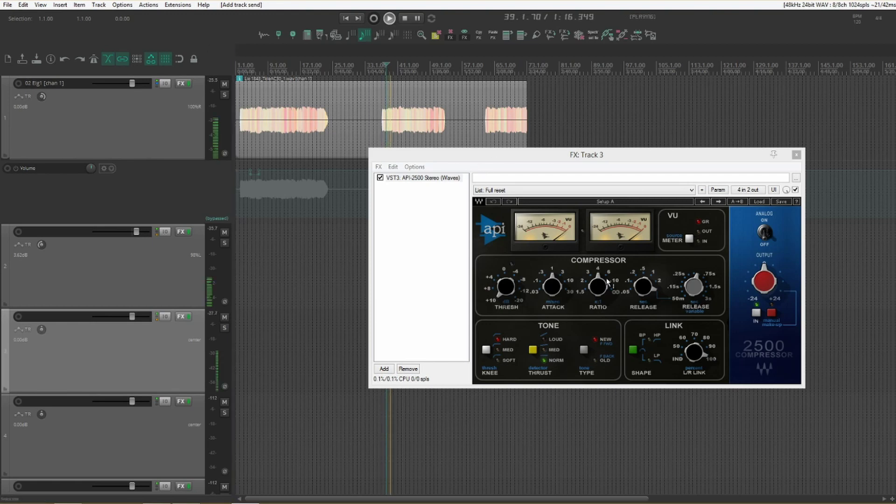
mouse_move(506, 286)
mouse_down()
mouse_move(506, 274)
mouse_move(495, 291)
mouse_up()
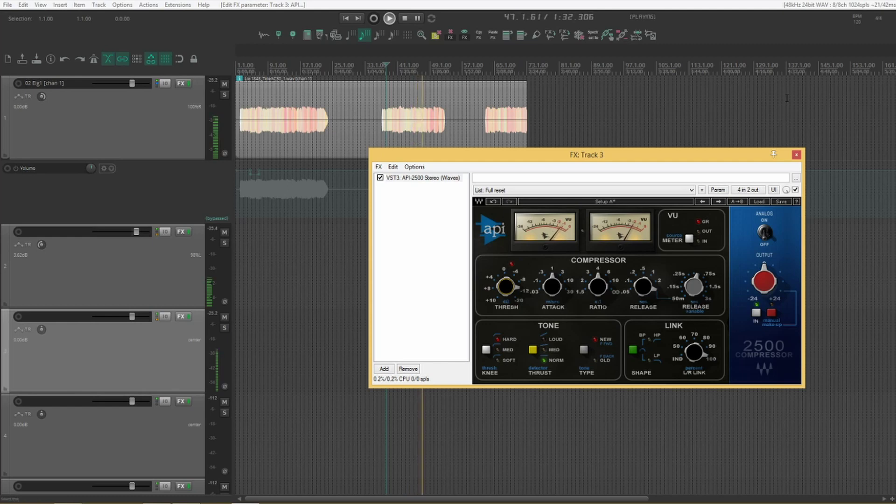
key(space)
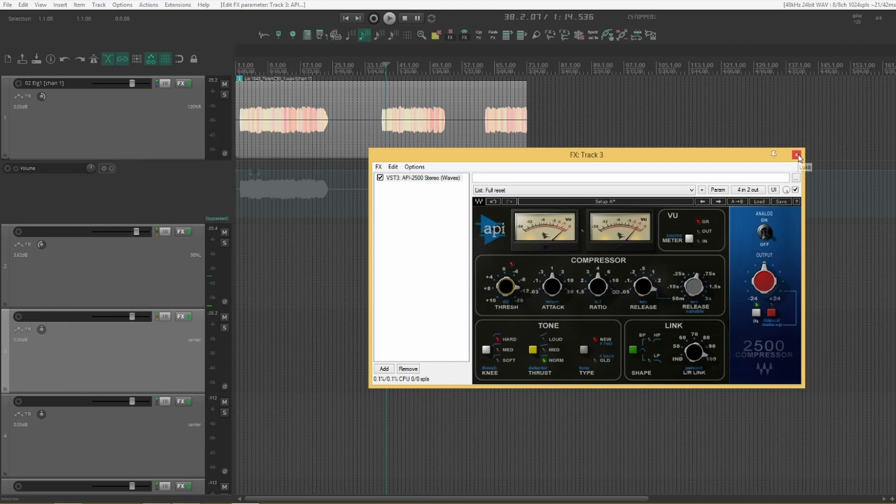
click(797, 155)
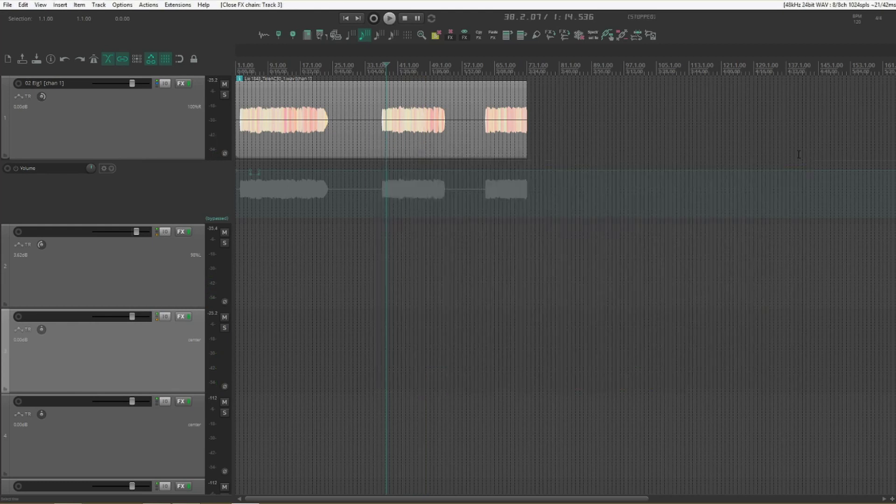